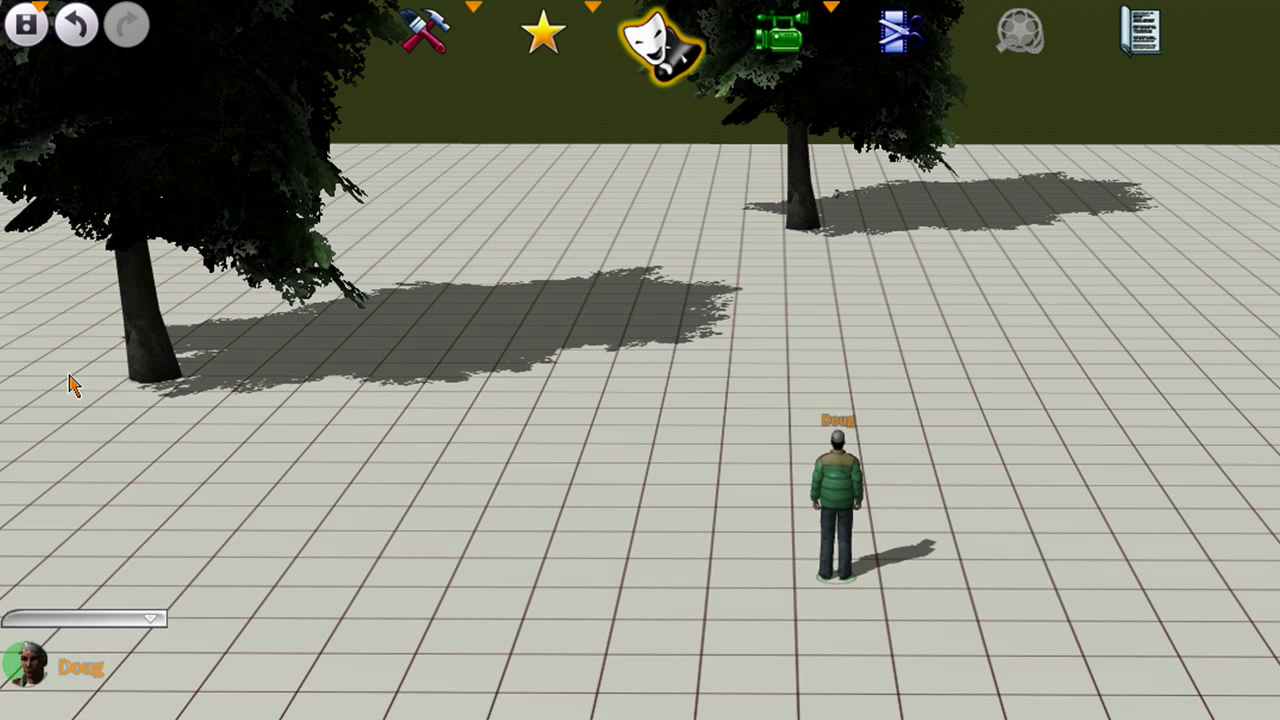
- Pan the camera across the plaza toward the left tree, leaving Doug out of sight
left_click_drag(63, 371, 917, 542)
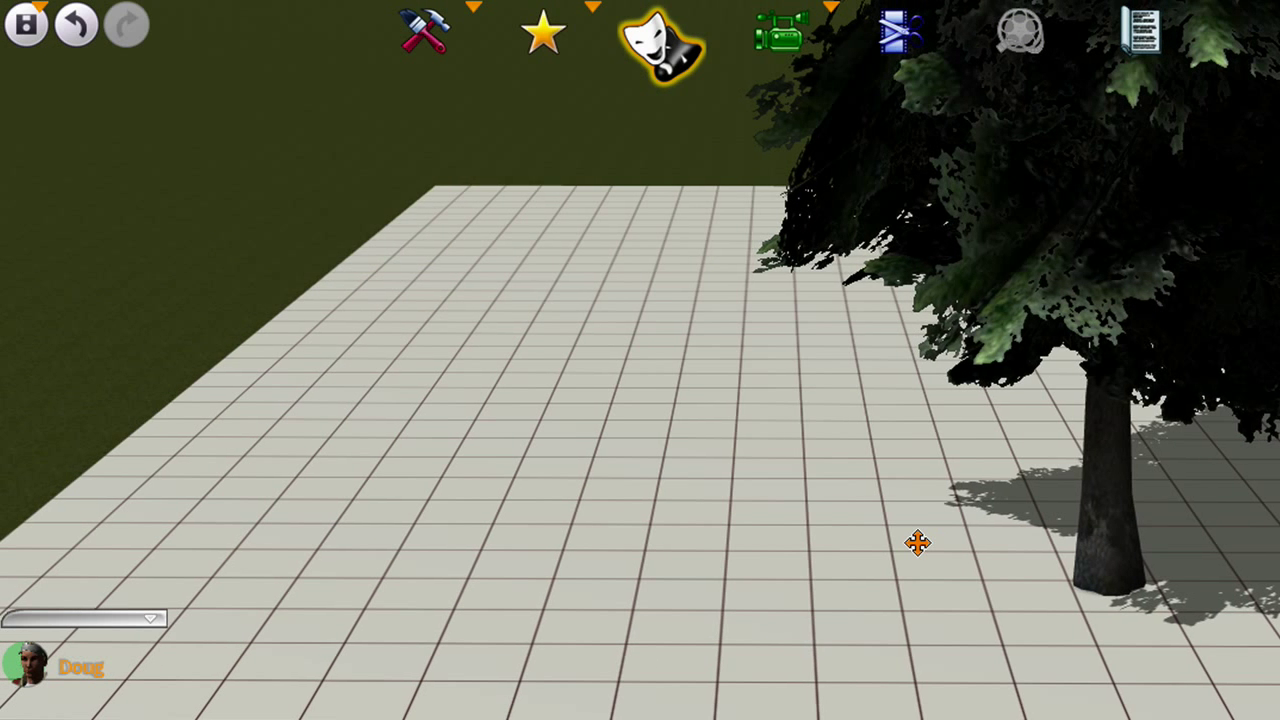
- Send Doug to a floor spot past the tree with Move here, then inspect the green footsteps
left_click(718, 372)
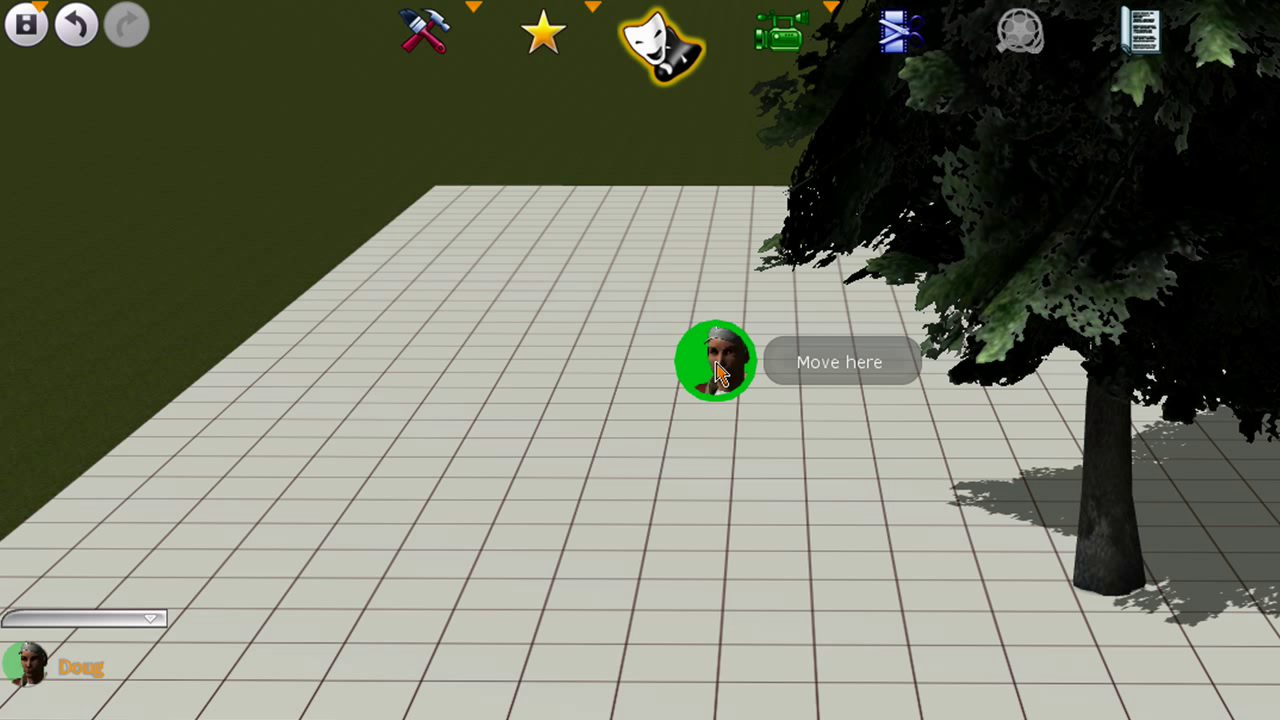
left_click(838, 365)
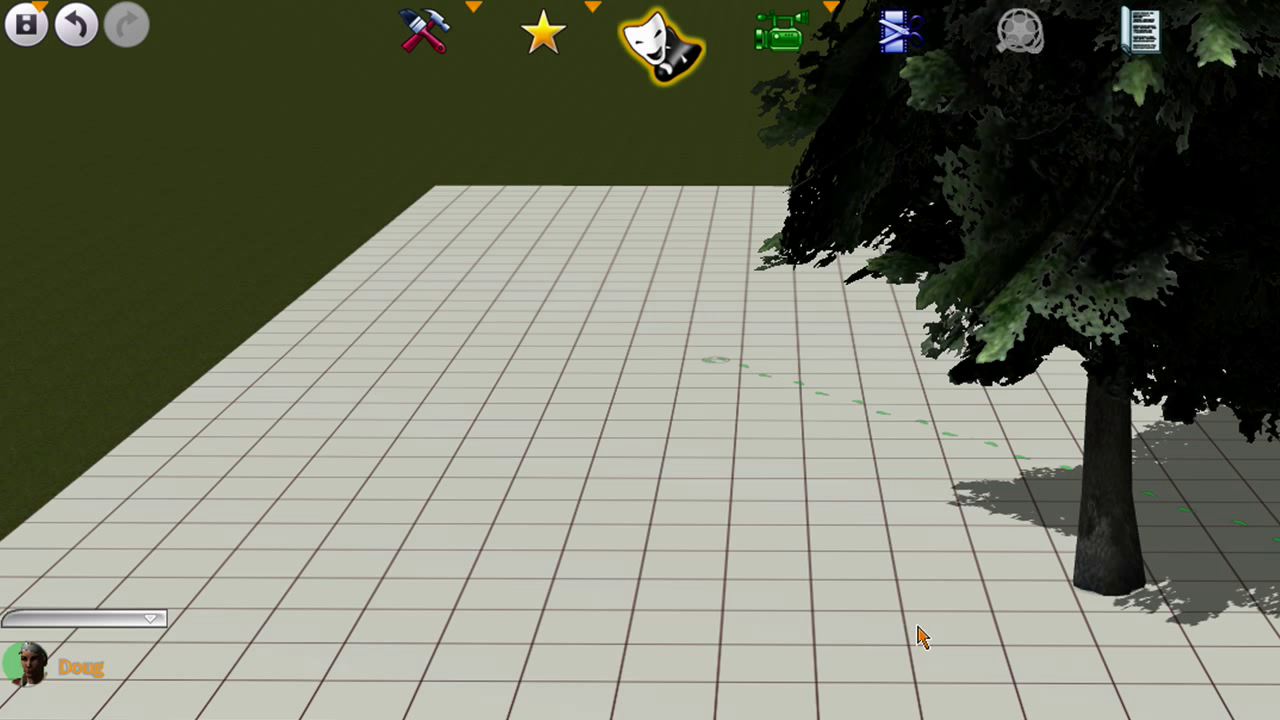
right_click_drag(917, 634, 992, 646)
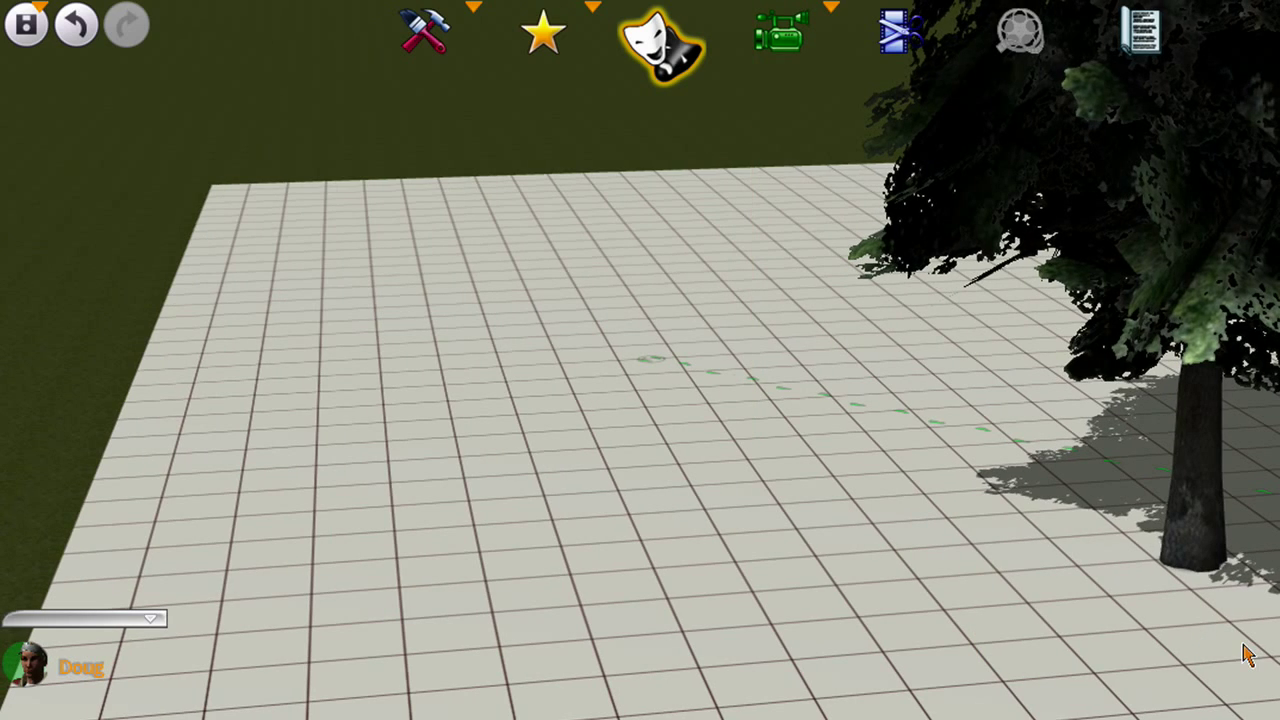
middle_click_drag(1245, 653, 671, 491)
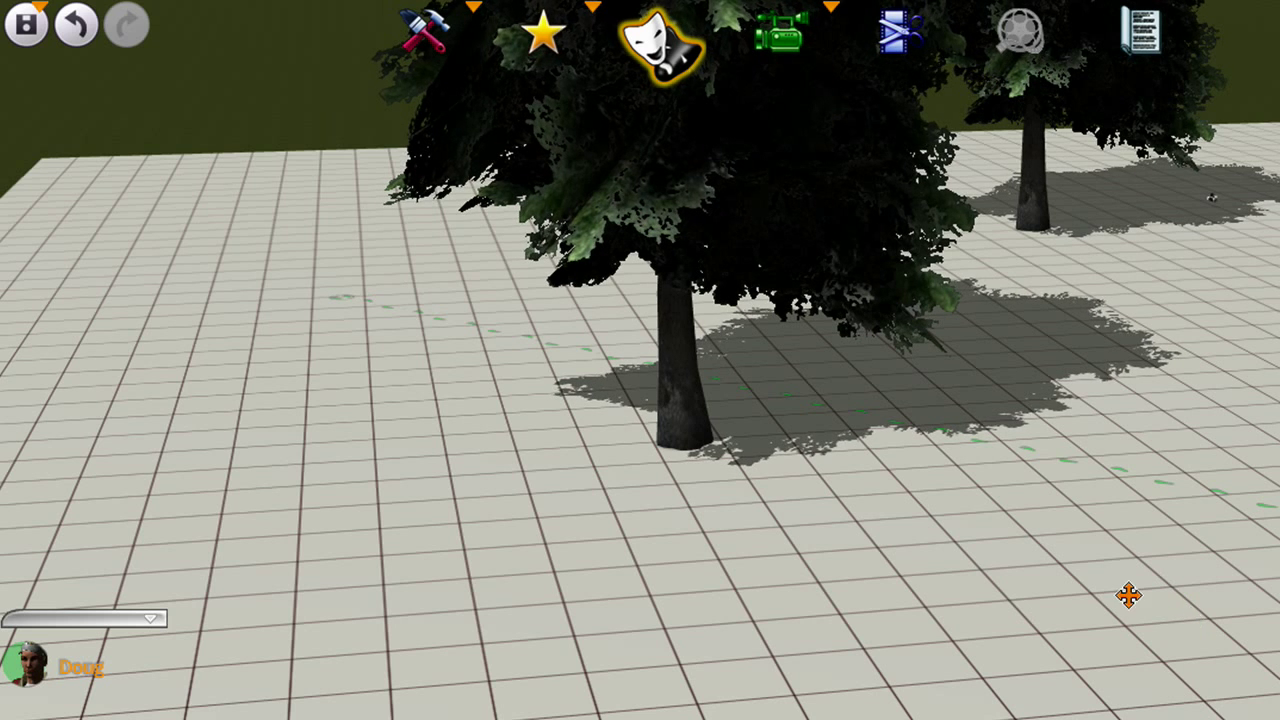
- Pan and orbit the view to bring both trees and Doug's straight path into sight
left_click_drag(1128, 596, 614, 491)
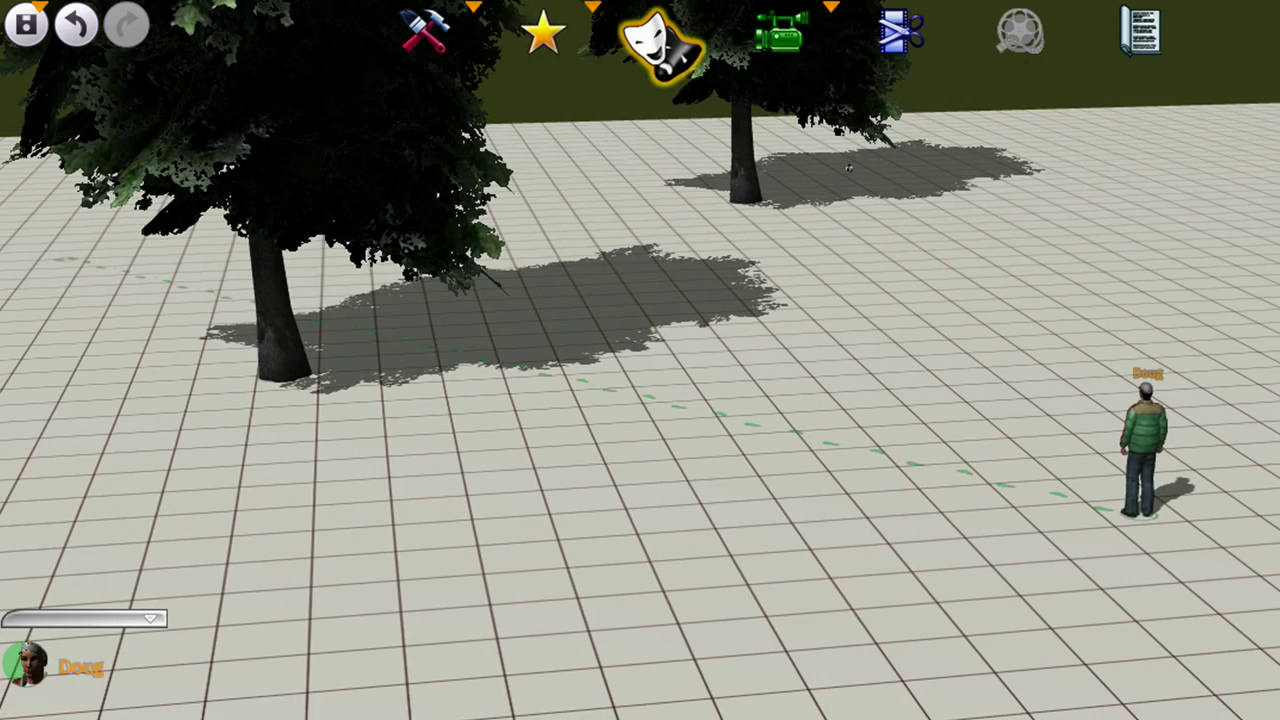
left_click_drag(1271, 380, 1117, 486)
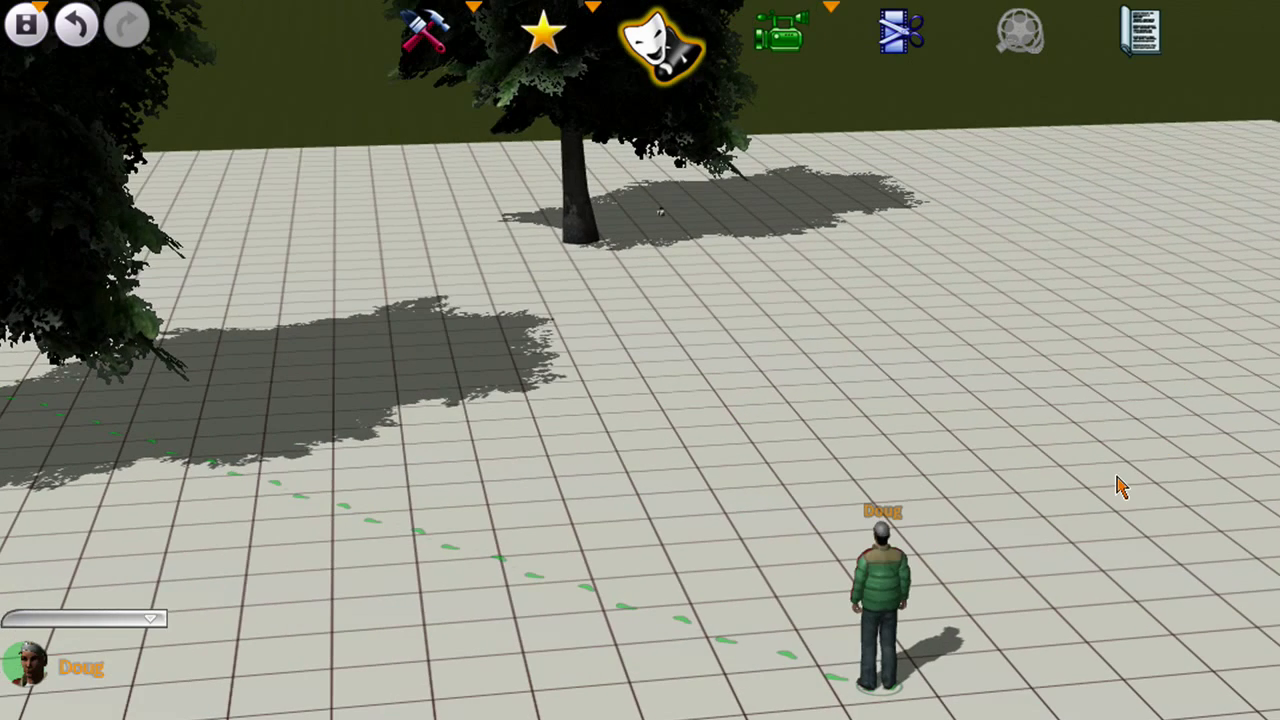
left_click_drag(1077, 527, 989, 523)
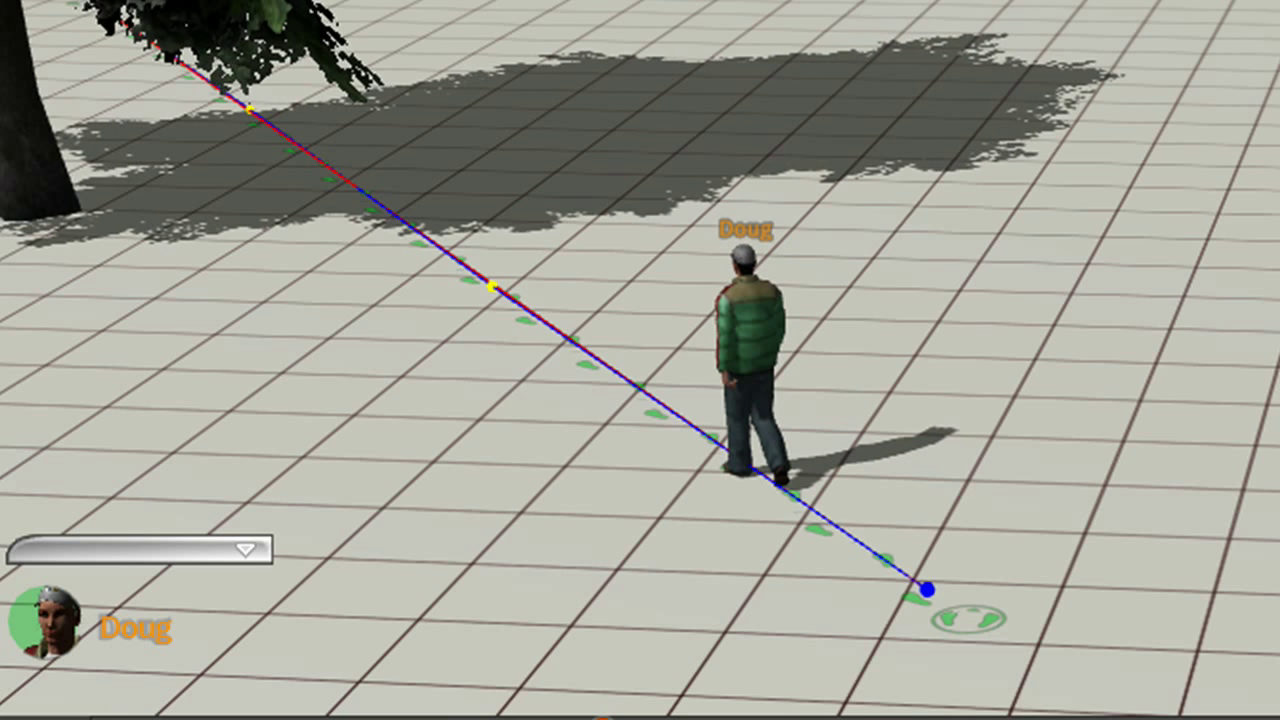
- Select Doug, rotate him, and drag him up and right to curve his walk path
left_click_drag(766, 375, 160, 585)
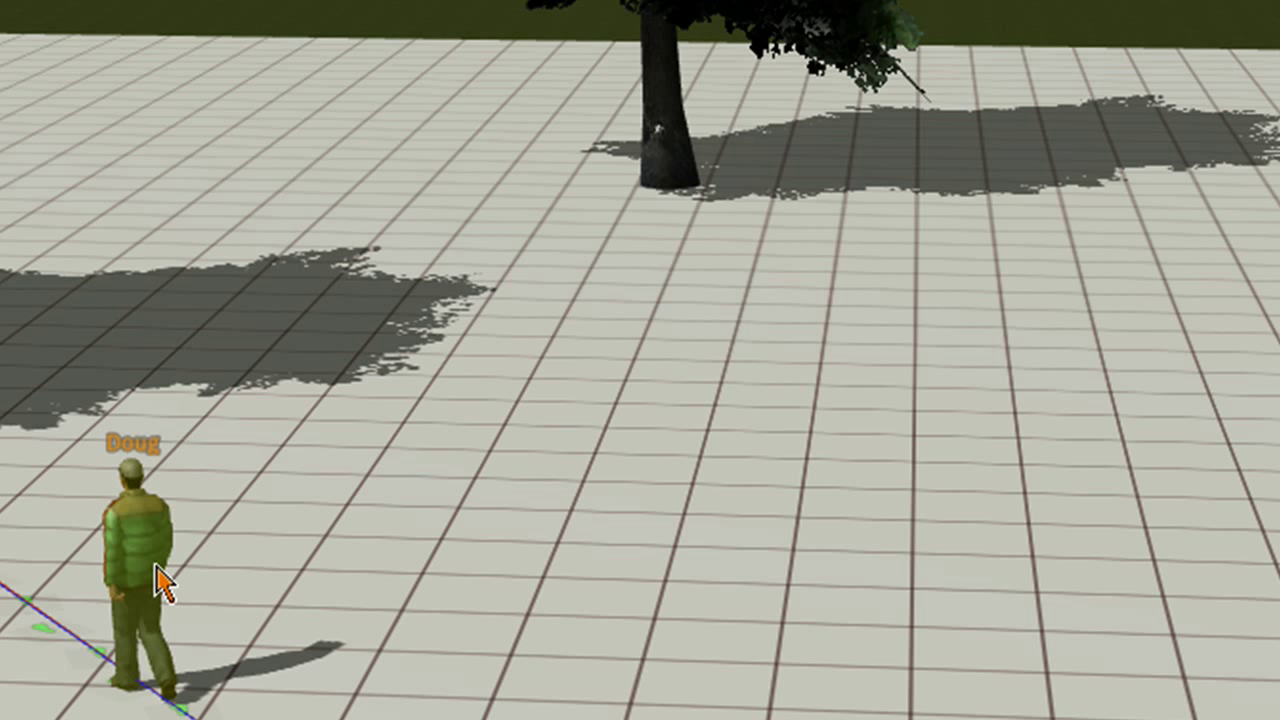
left_click(158, 572)
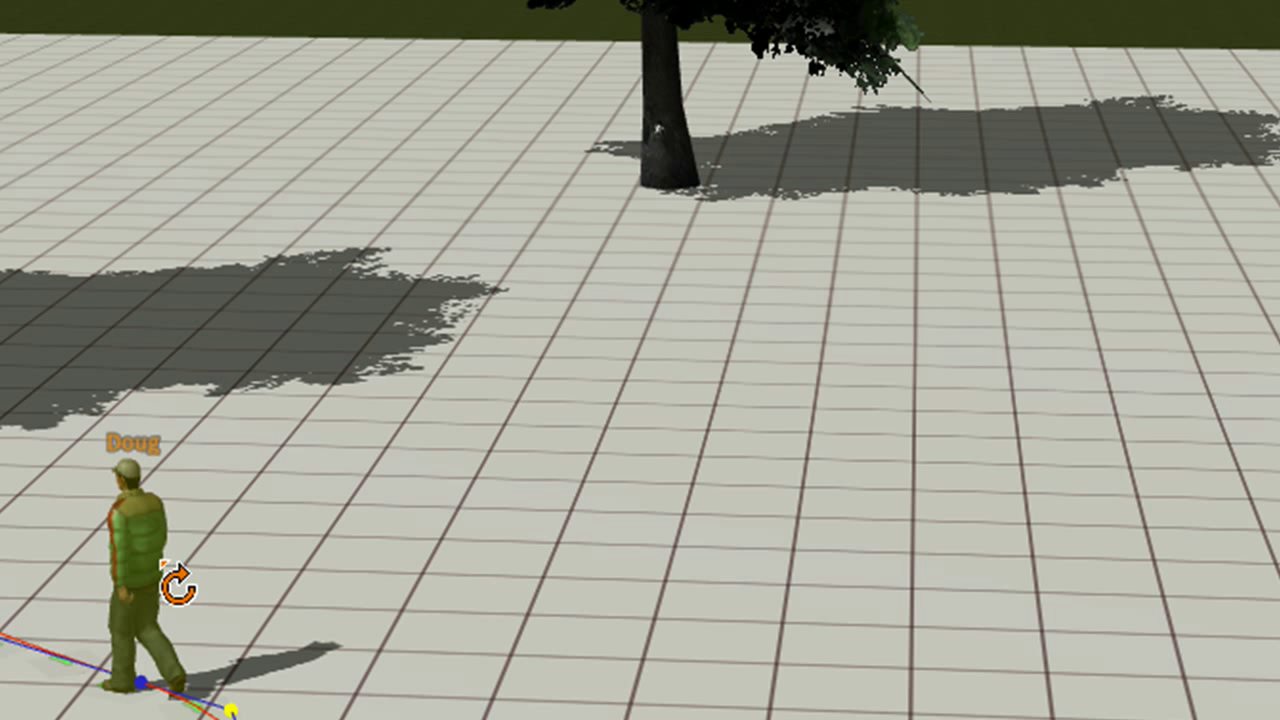
left_click_drag(156, 574, 116, 640)
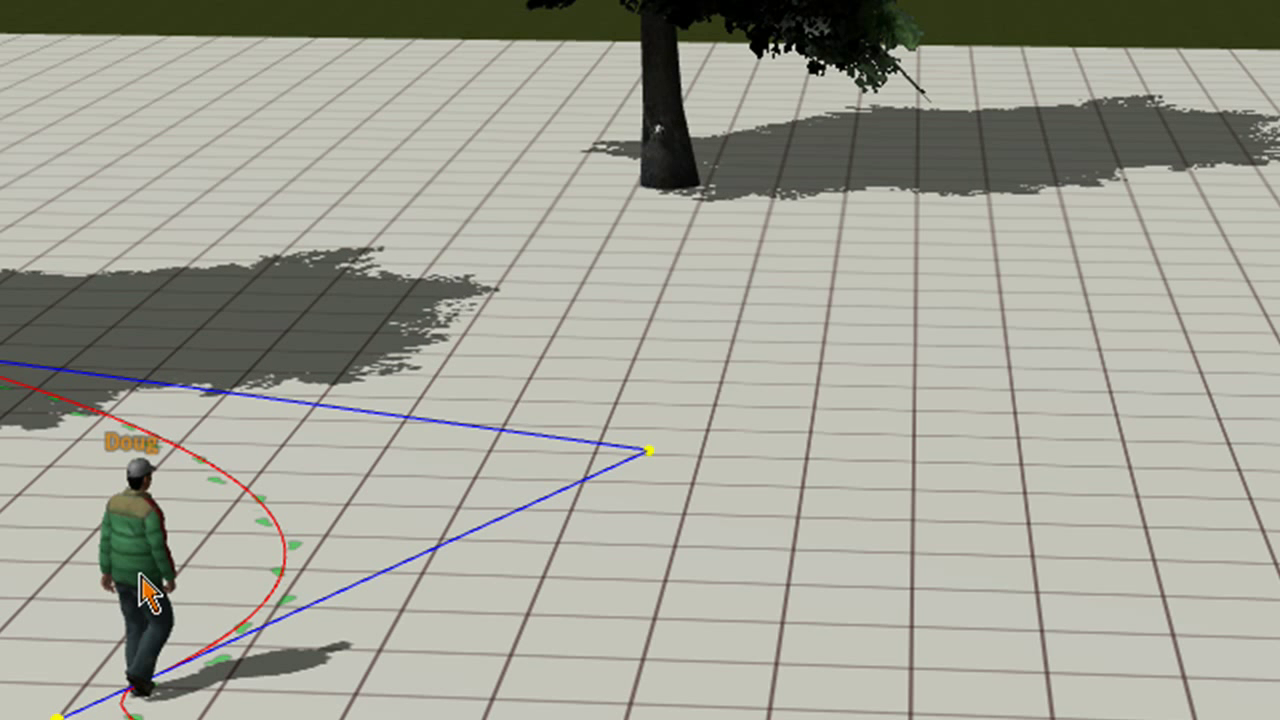
left_click_drag(149, 586, 820, 64)
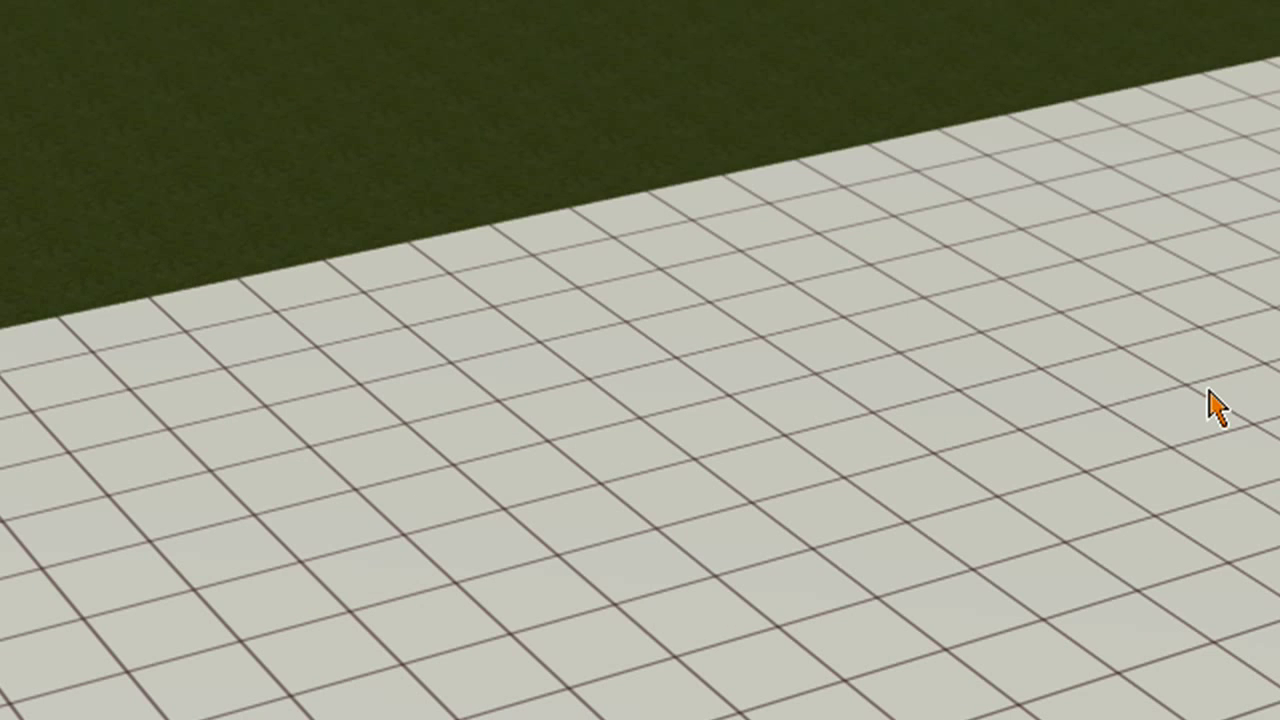
- Orbit and pan the view over the floor back to Doug and his curved path
left_click_drag(1086, 420, 1086, 477)
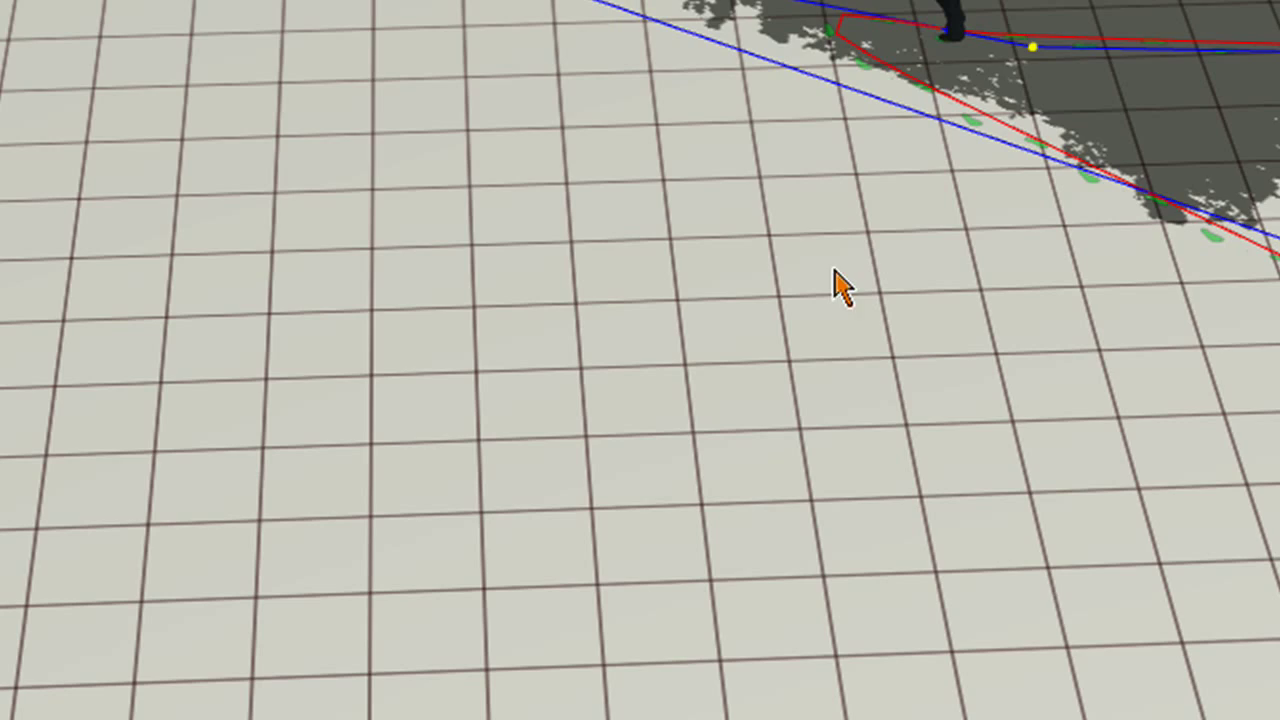
left_click_drag(691, 143, 974, 280)
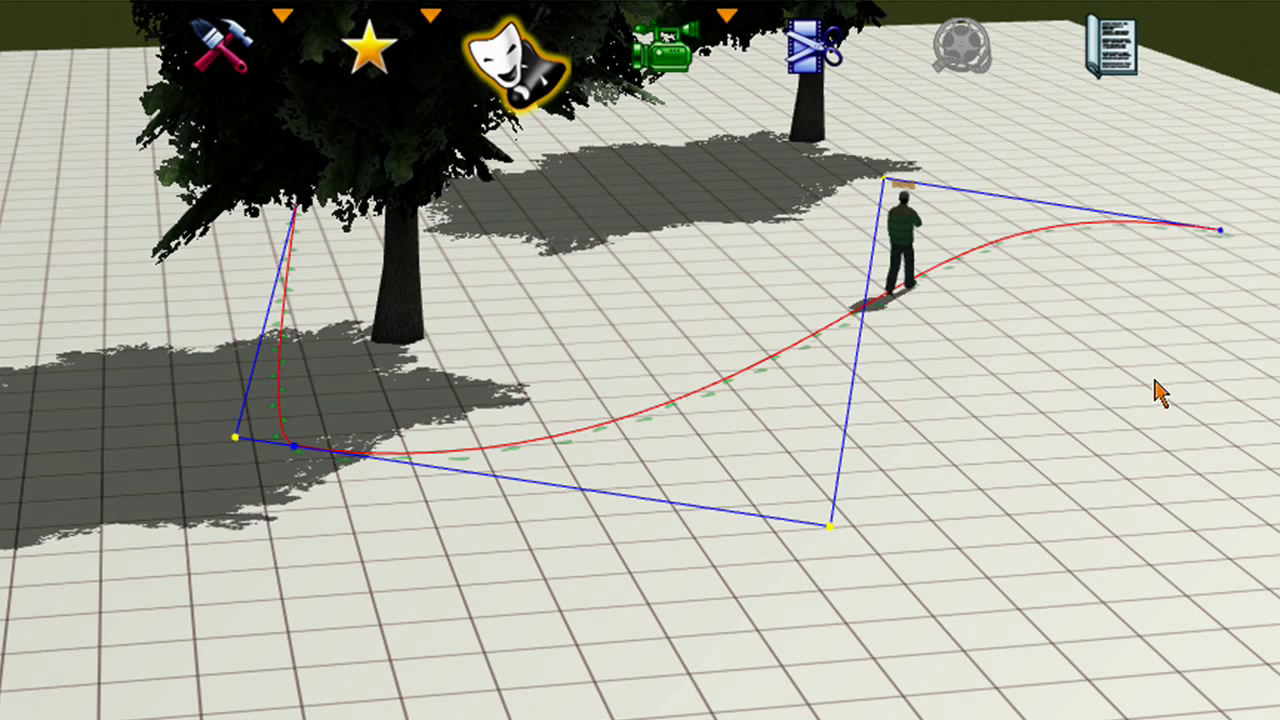
- Add a control point to Doug's path and drag Doug up and right to tighten the bend
left_click_drag(1208, 286, 771, 580)
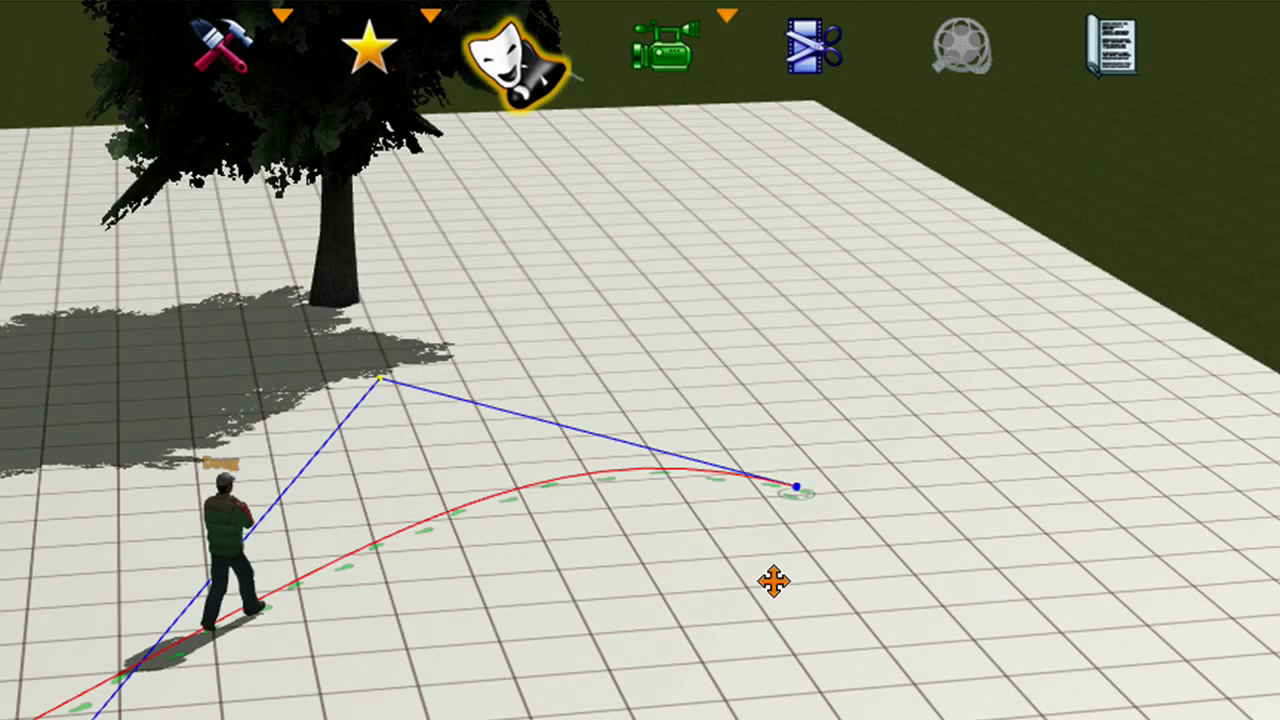
mouse_move(420, 706)
middle_mouse_down()
mouse_move(305, 716)
mouse_move(270, 665)
middle_mouse_up()
left_click(208, 497)
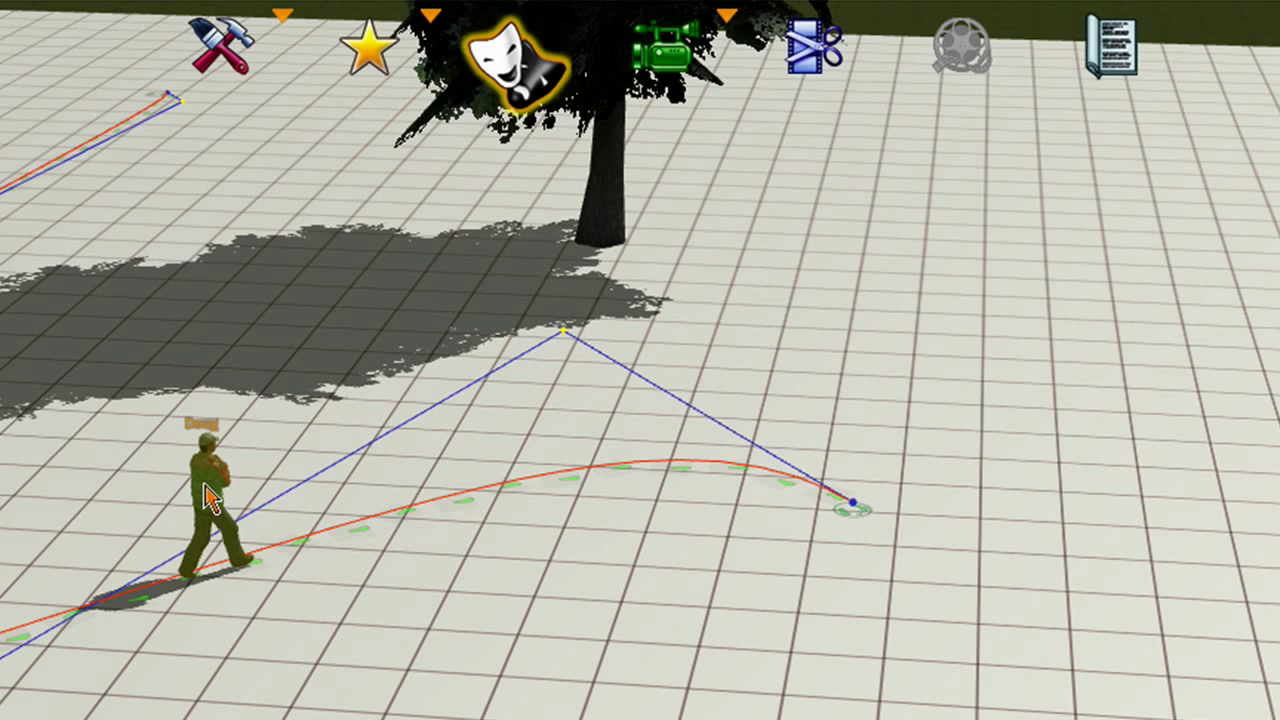
left_click(212, 467)
left_click_drag(212, 467, 556, 87)
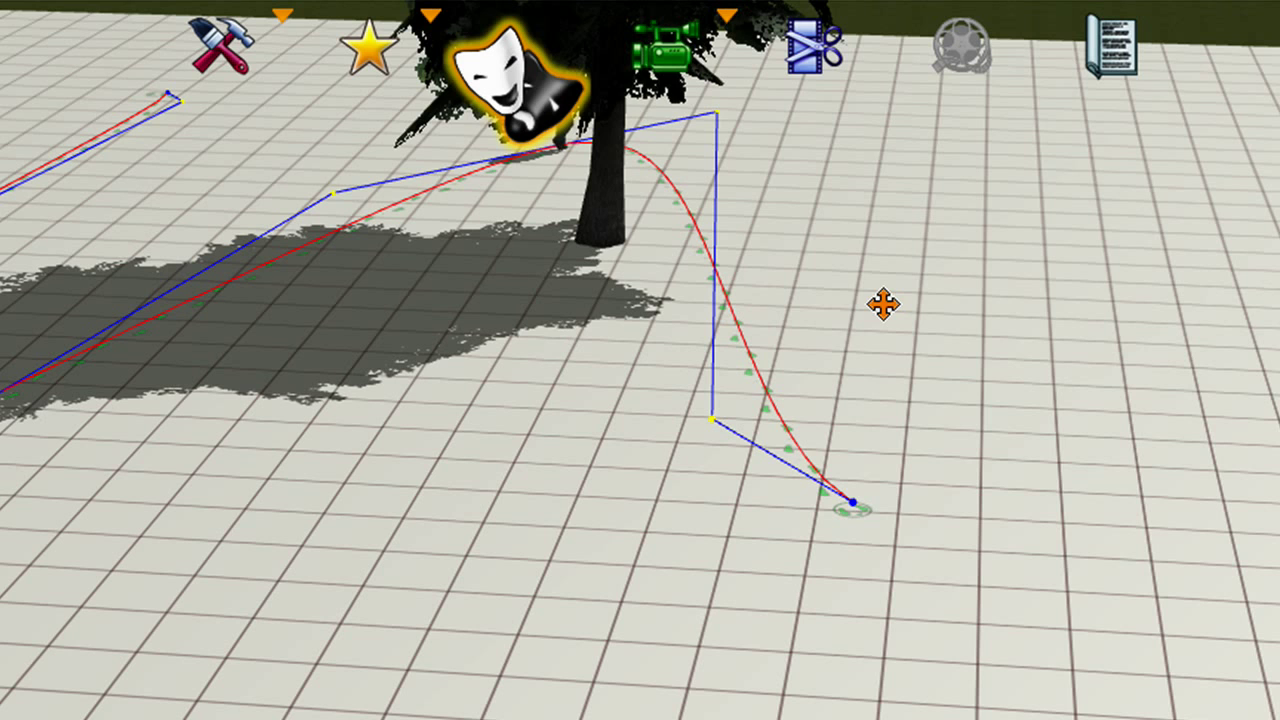
- Pan and orbit around the tree until Doug at the path's bend is in view
right_click_drag(894, 209, 466, 446)
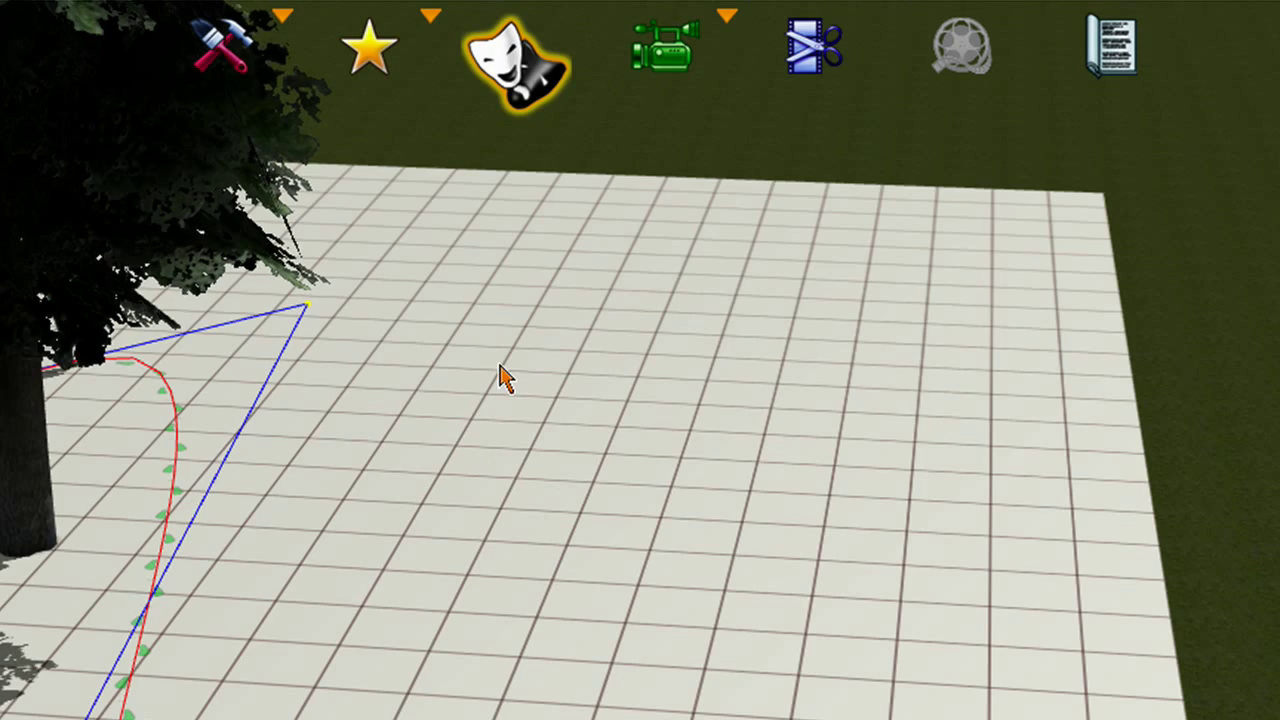
right_click_drag(502, 378, 90, 420)
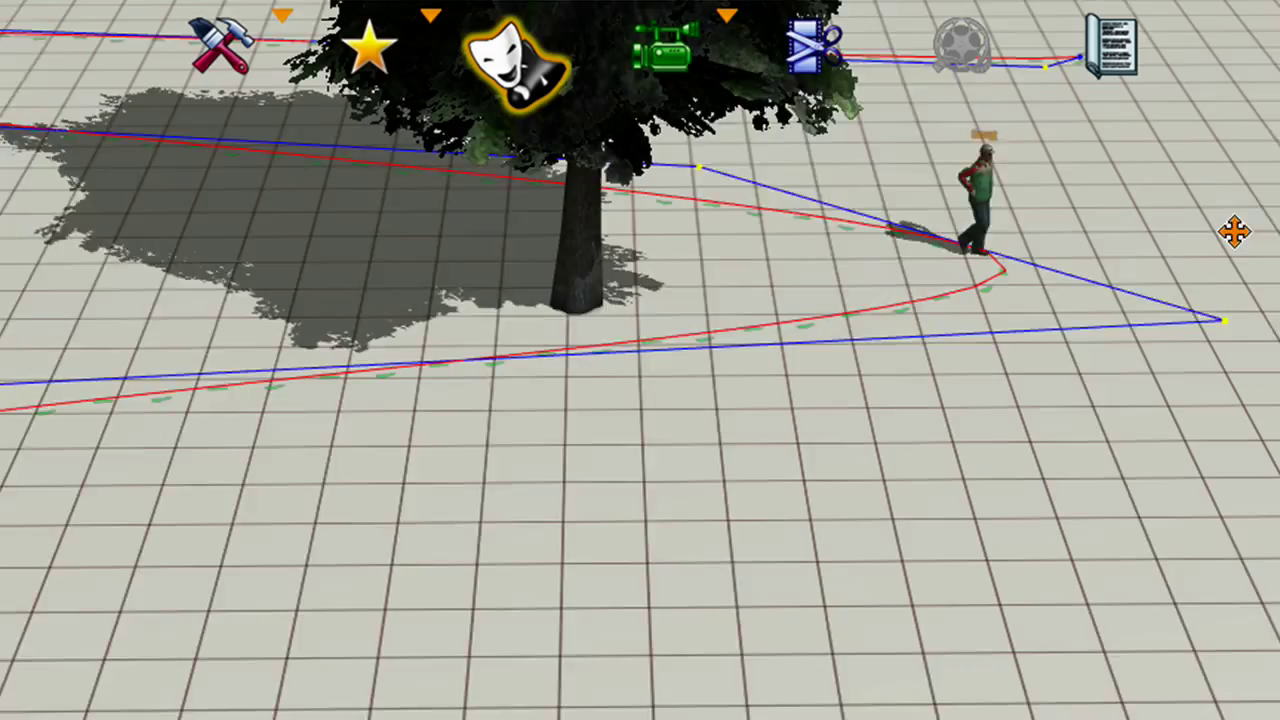
middle_click_drag(1234, 232, 745, 405)
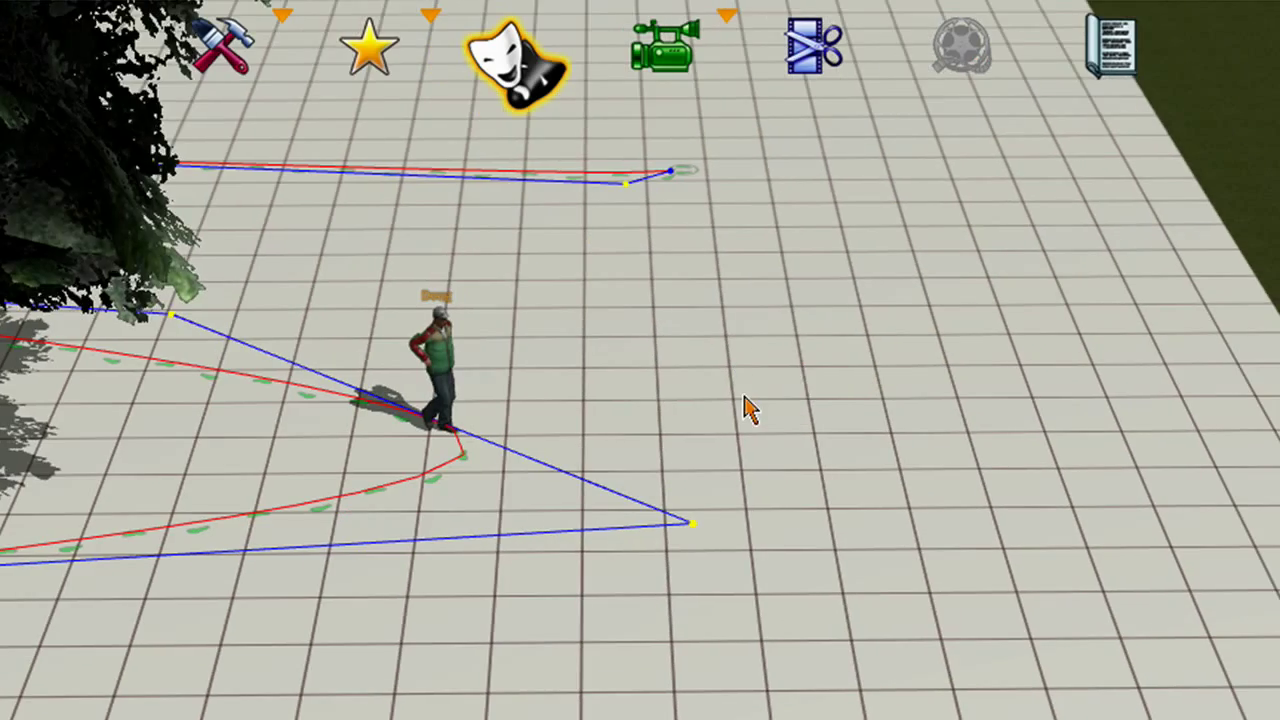
right_click_drag(745, 405, 252, 355)
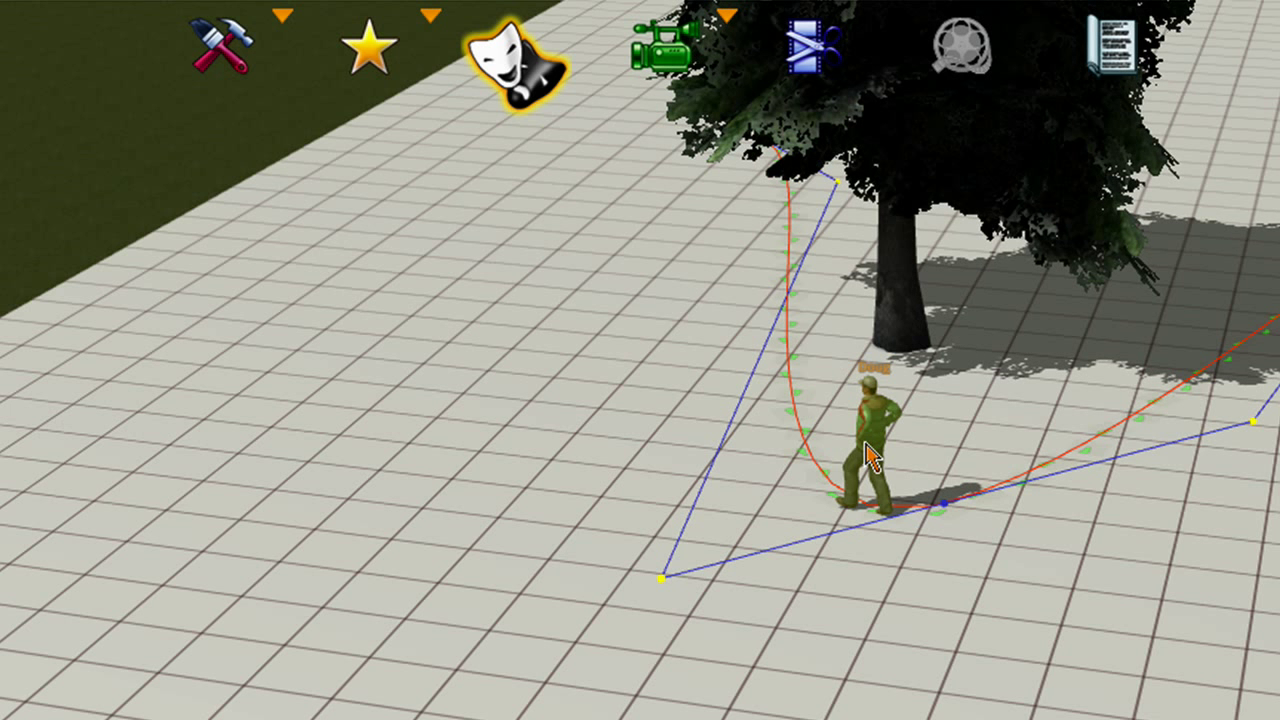
- Turn Doug and drag his starting position left toward the tree, smoothing the bend
left_click_drag(877, 449, 845, 538)
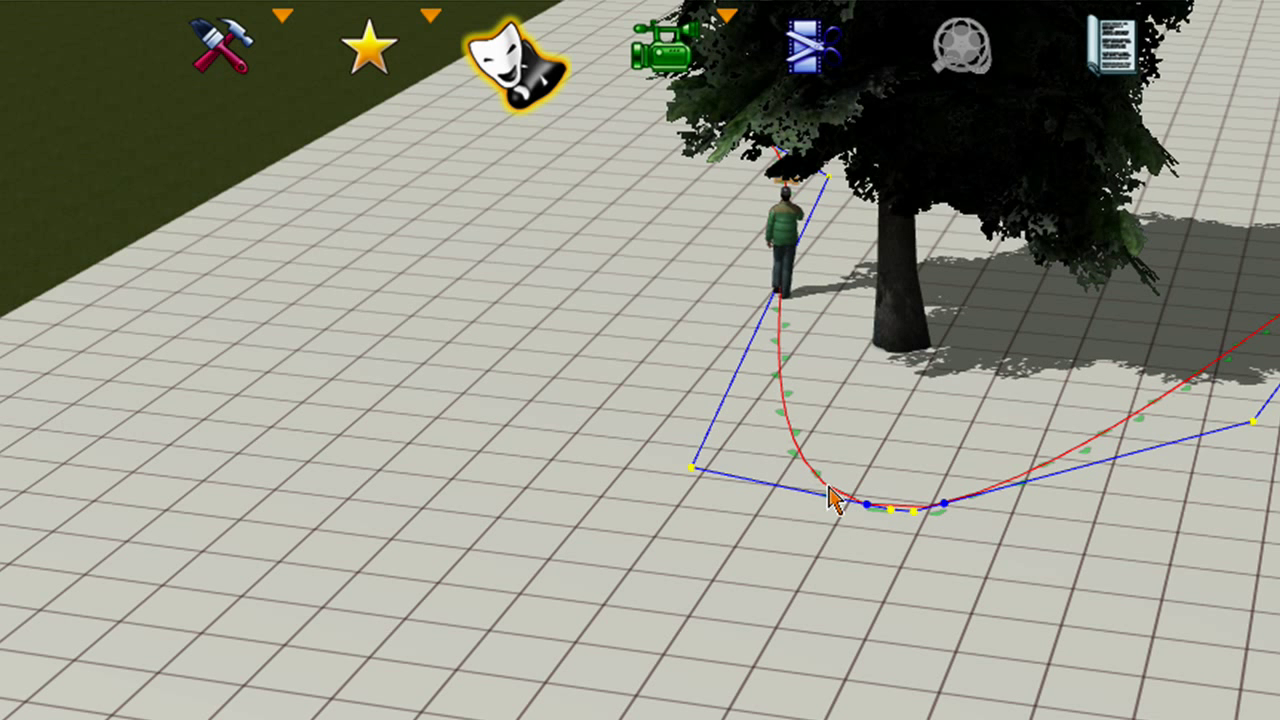
left_click(795, 250)
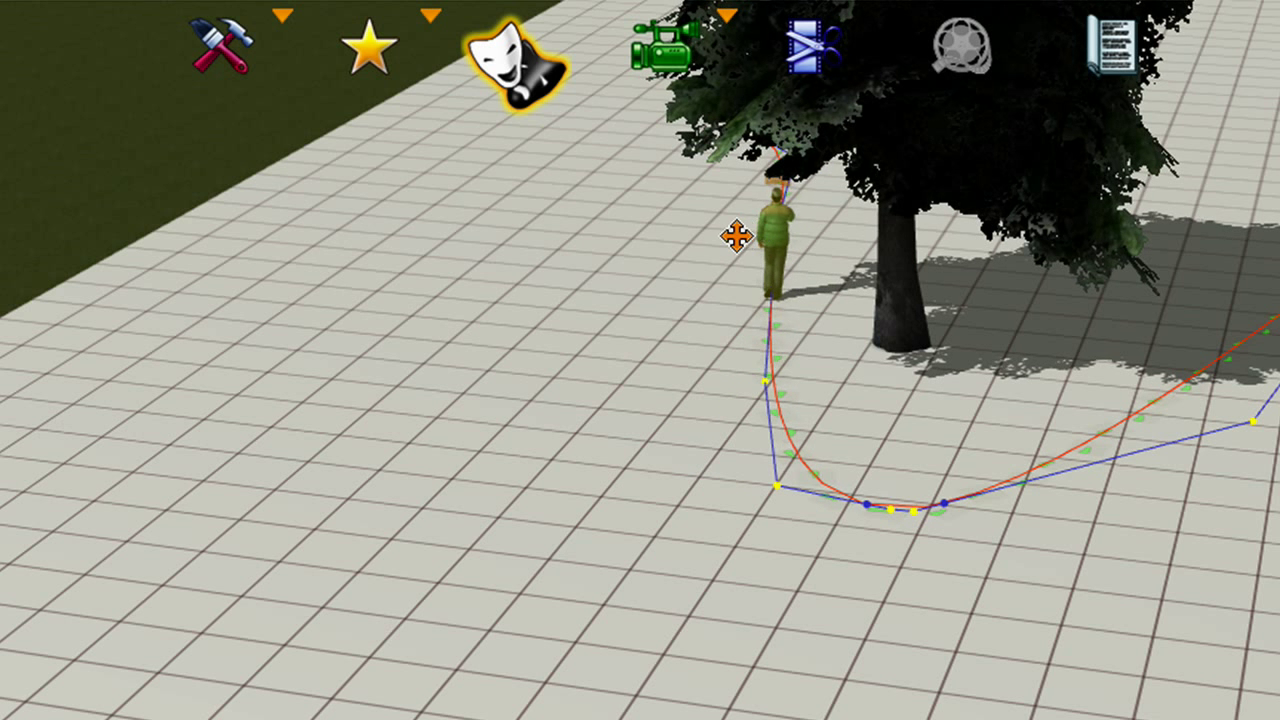
left_click_drag(736, 236, 655, 227)
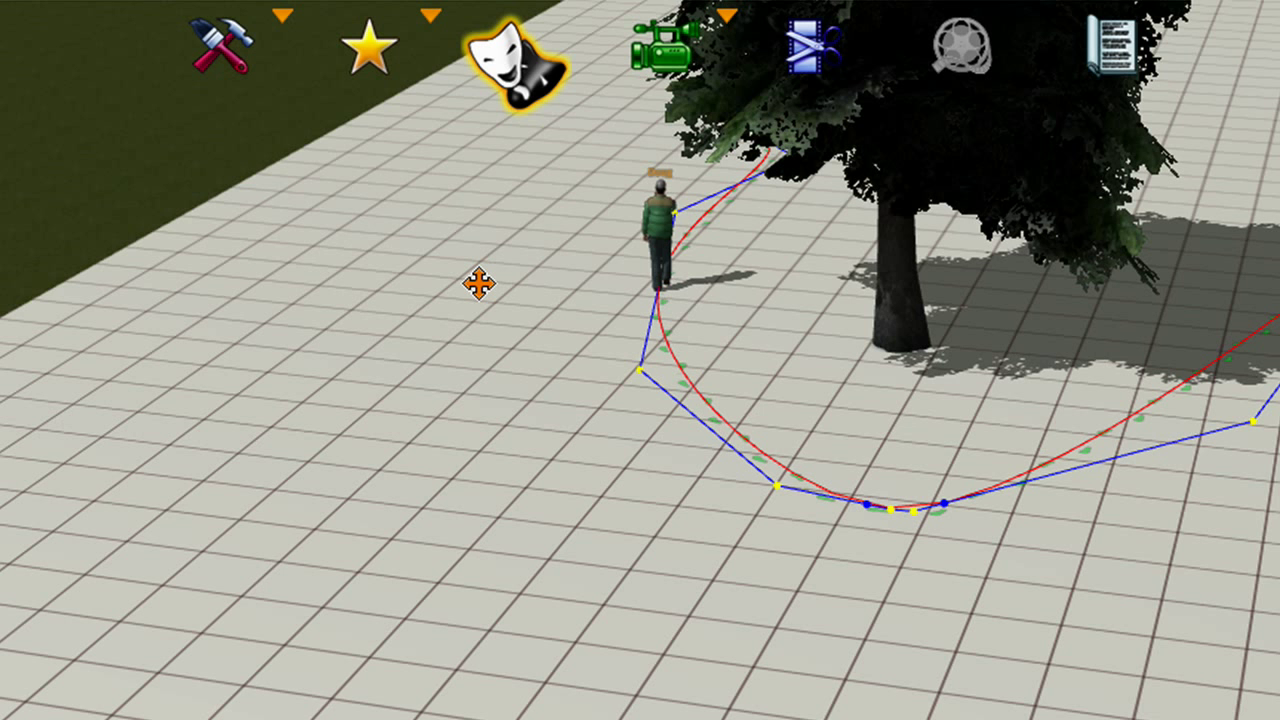
middle_click_drag(480, 280, 706, 482)
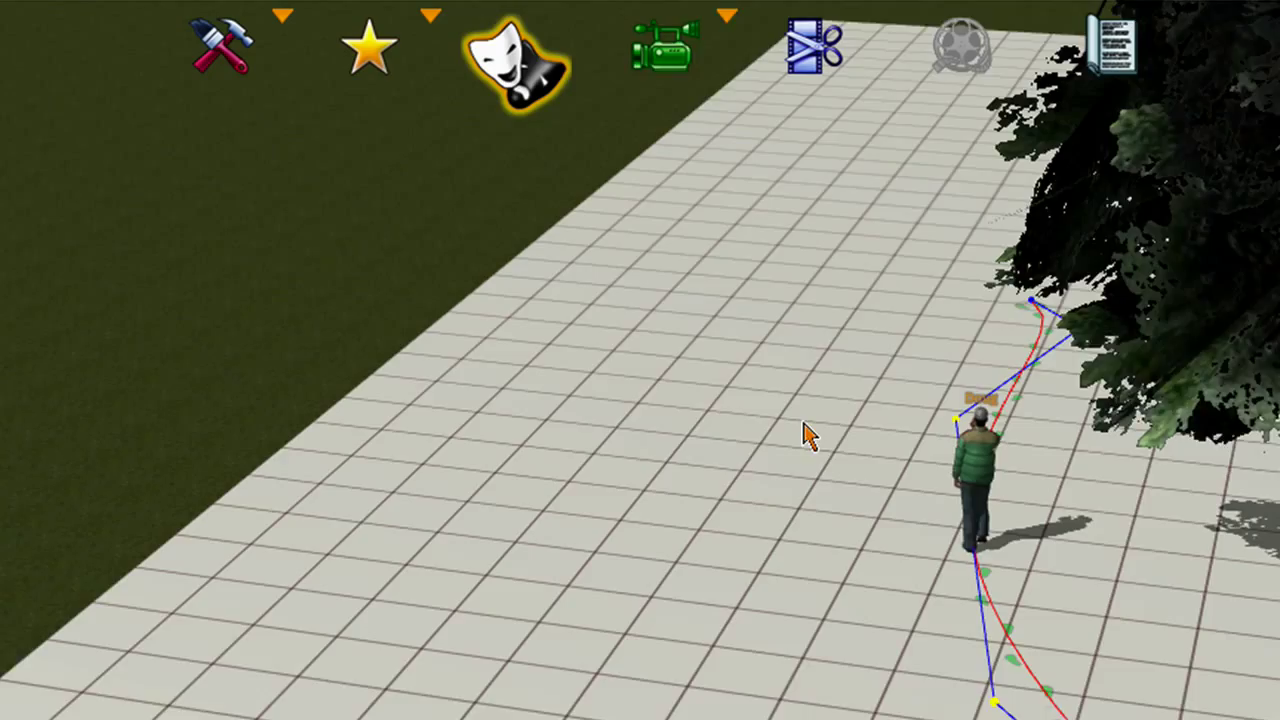
right_click_drag(809, 437, 1206, 408)
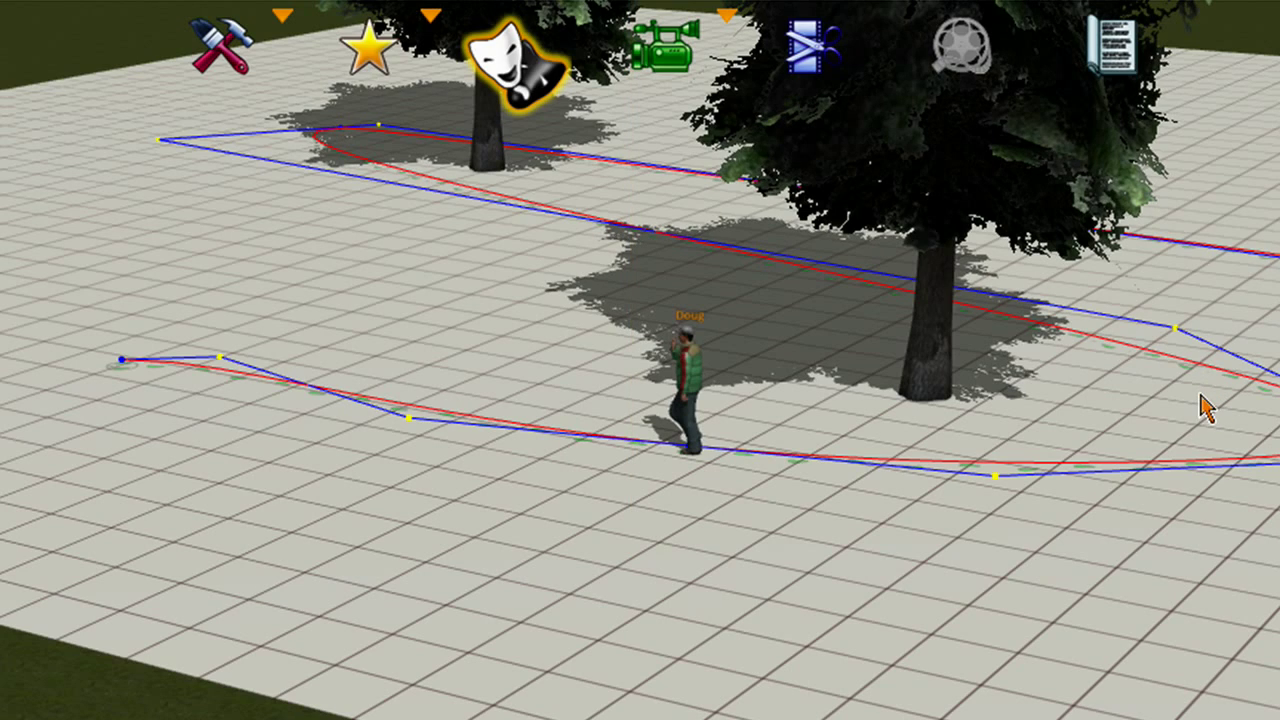
- Pan, orbit and zoom out until the whole path winding around both trees is visible
middle_click_drag(180, 252, 280, 314)
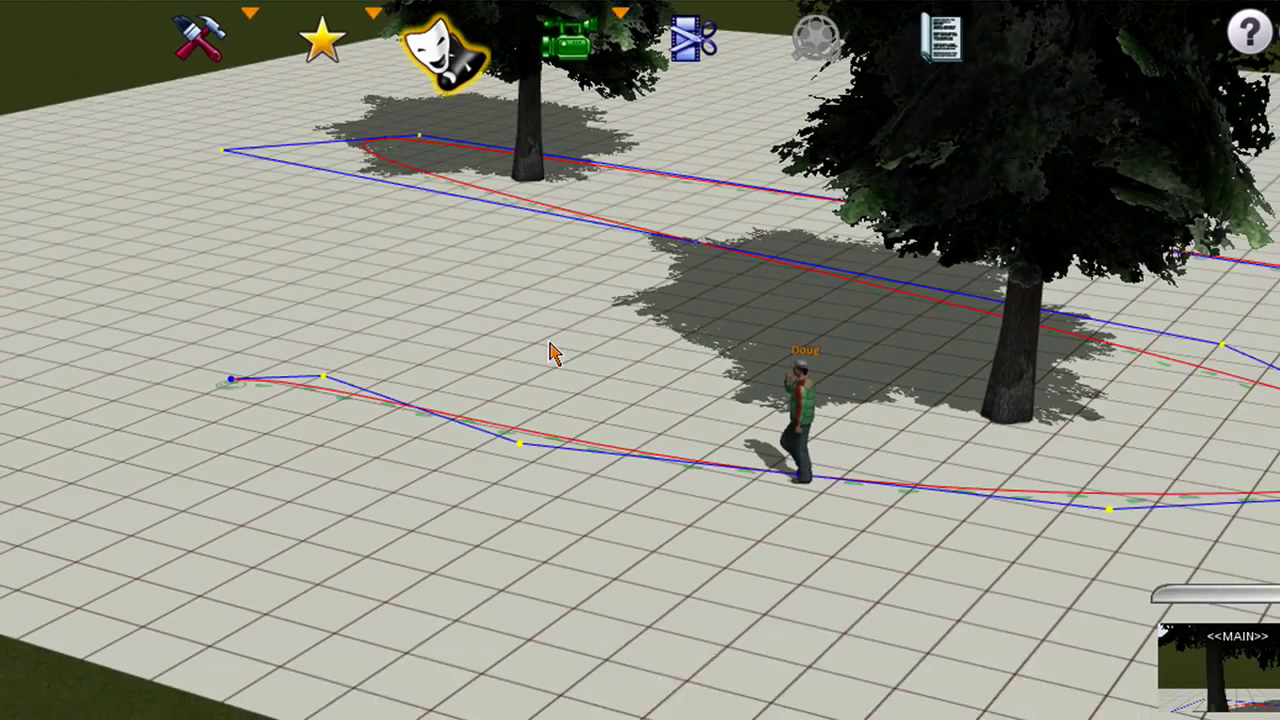
right_click_drag(550, 352, 640, 370)
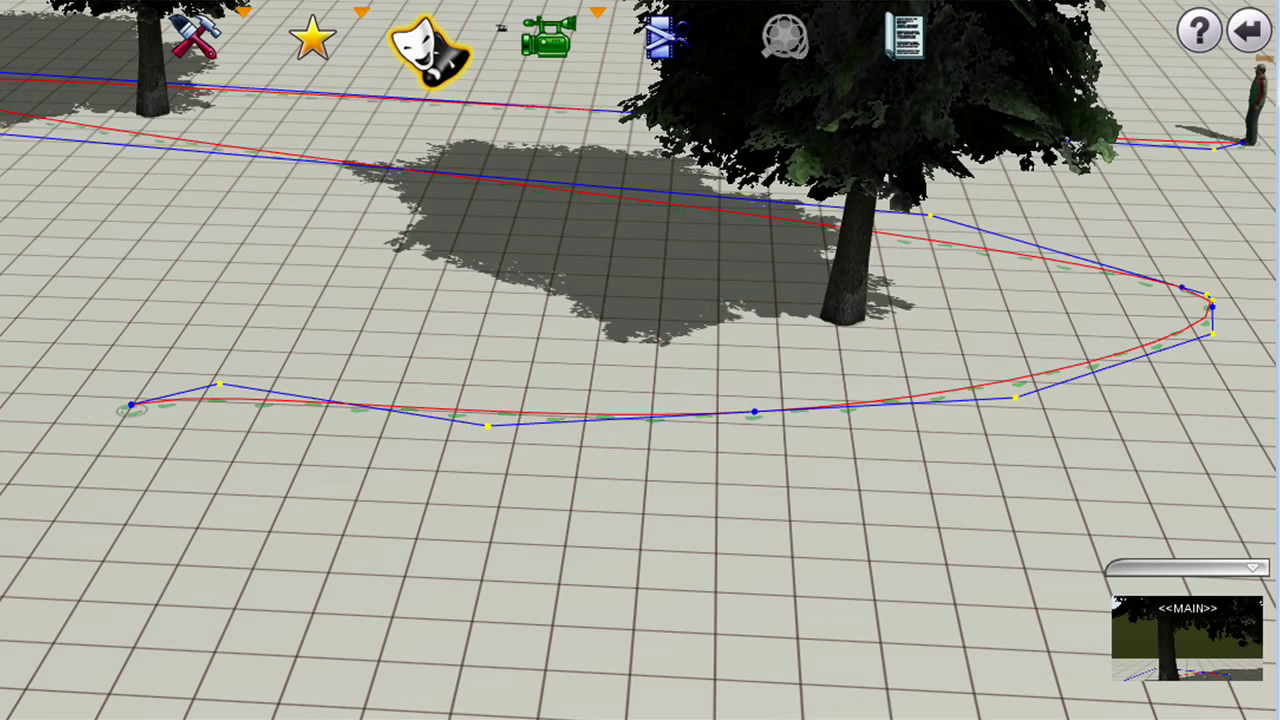
left_click_drag(1172, 213, 1093, 207)
scroll(1100, 224, "down", 3)
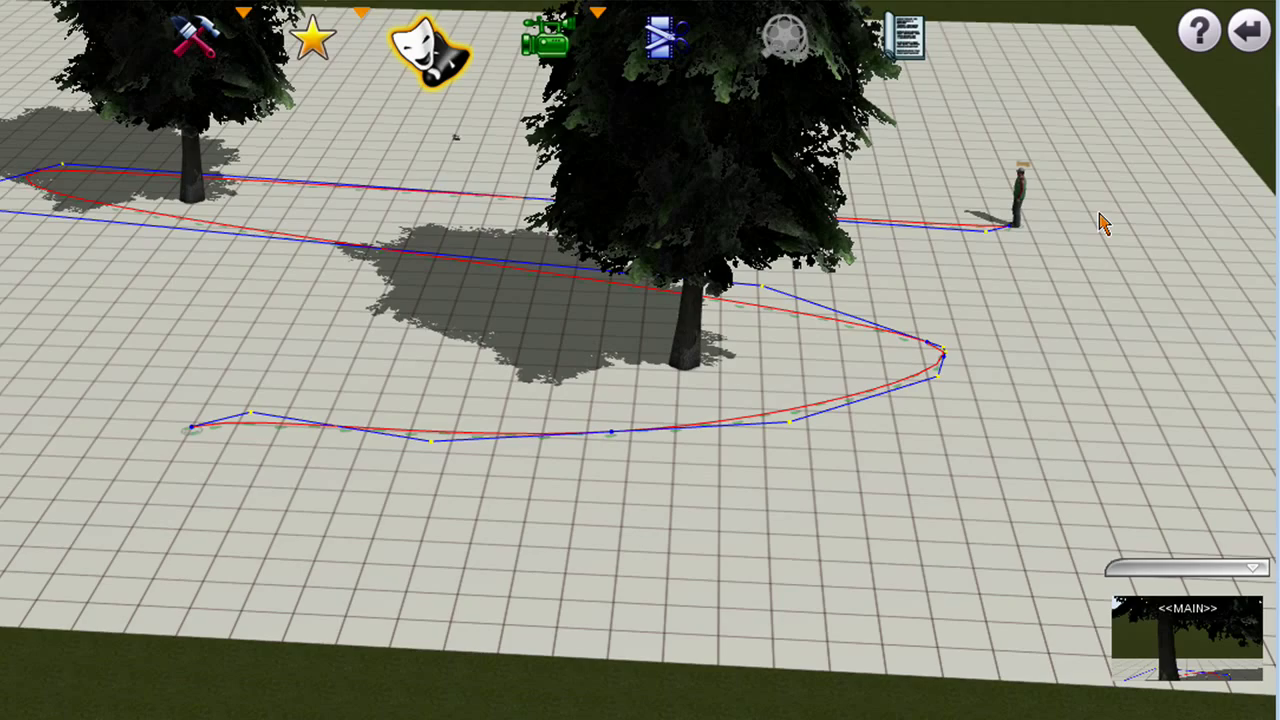
scroll(1100, 224, "down", 1)
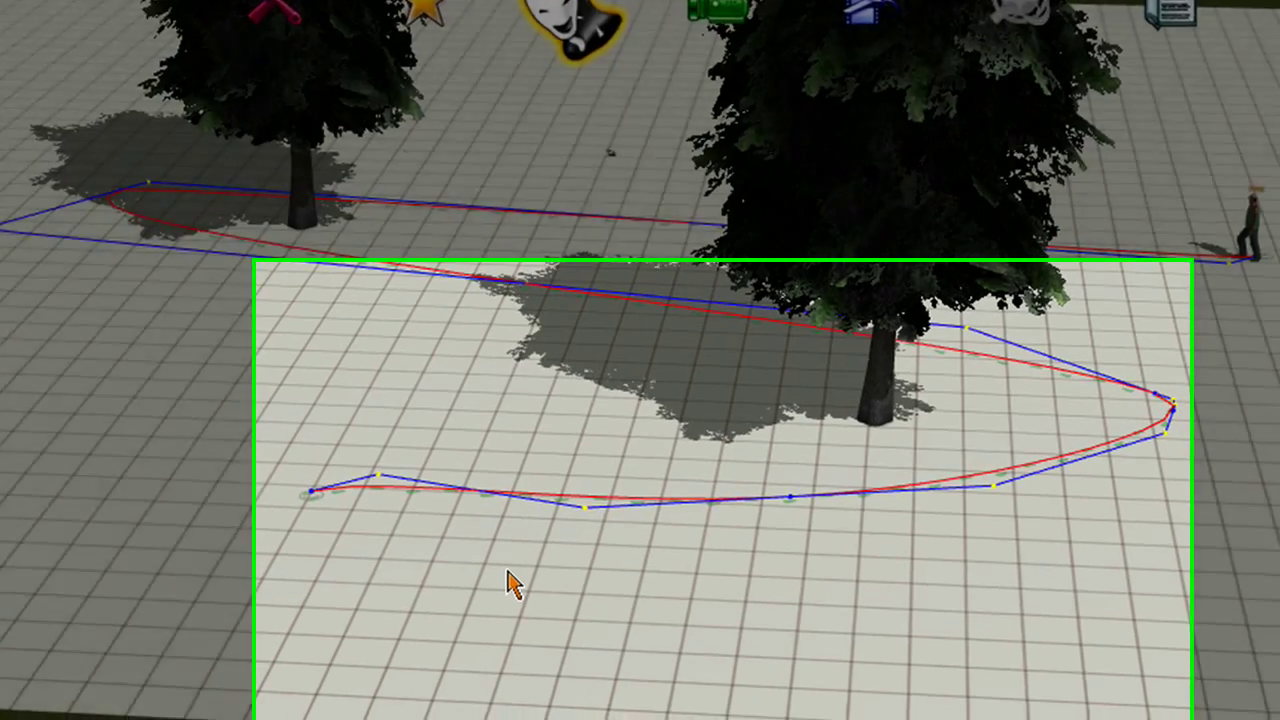
- Choose Toggle walk draw from the debug menu to hide the red and blue path lines
key("grave")
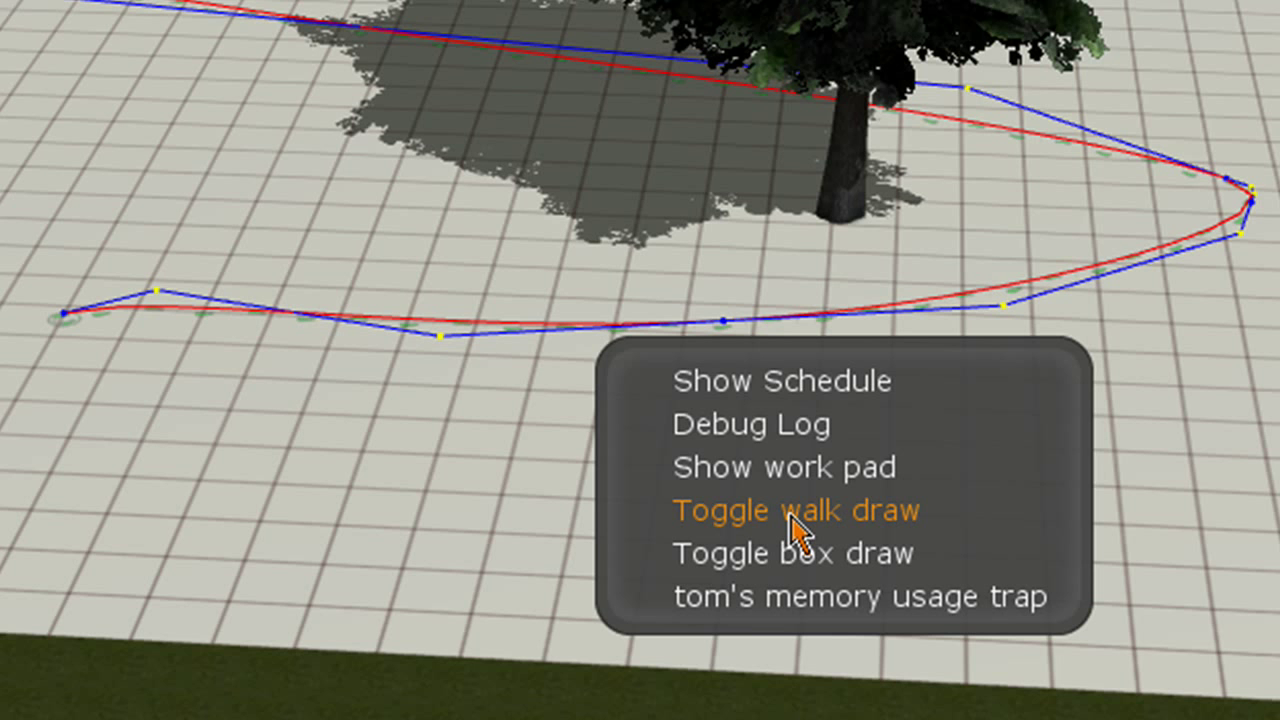
left_click(797, 512)
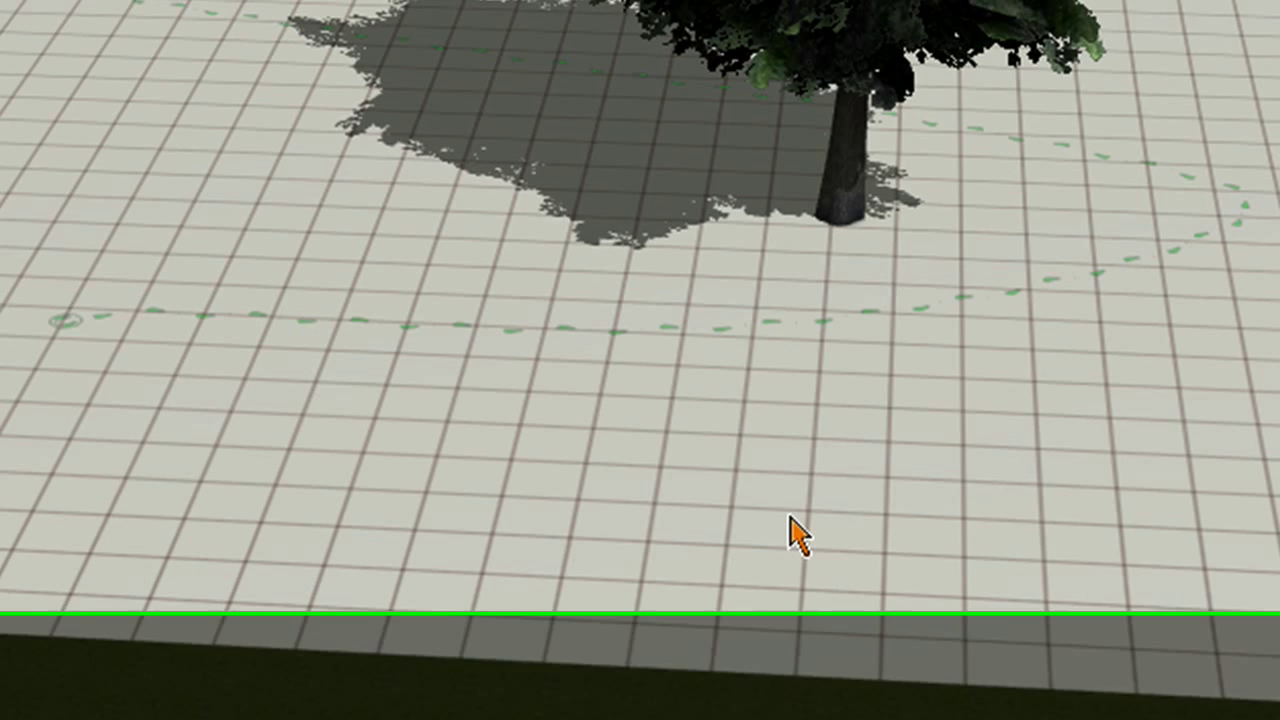